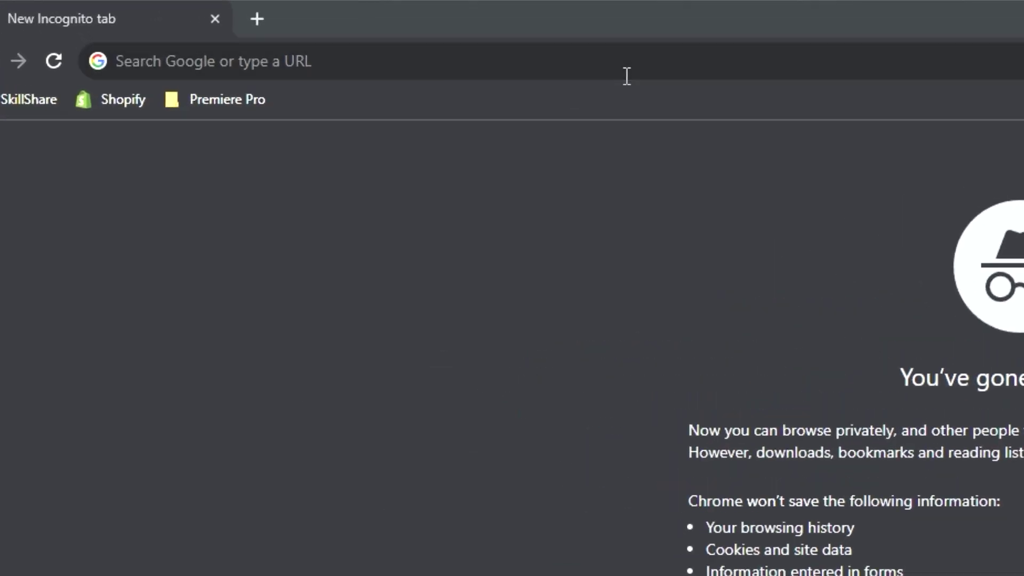
Step: Search Google for "do unicorns have legs"
text(do unicor)
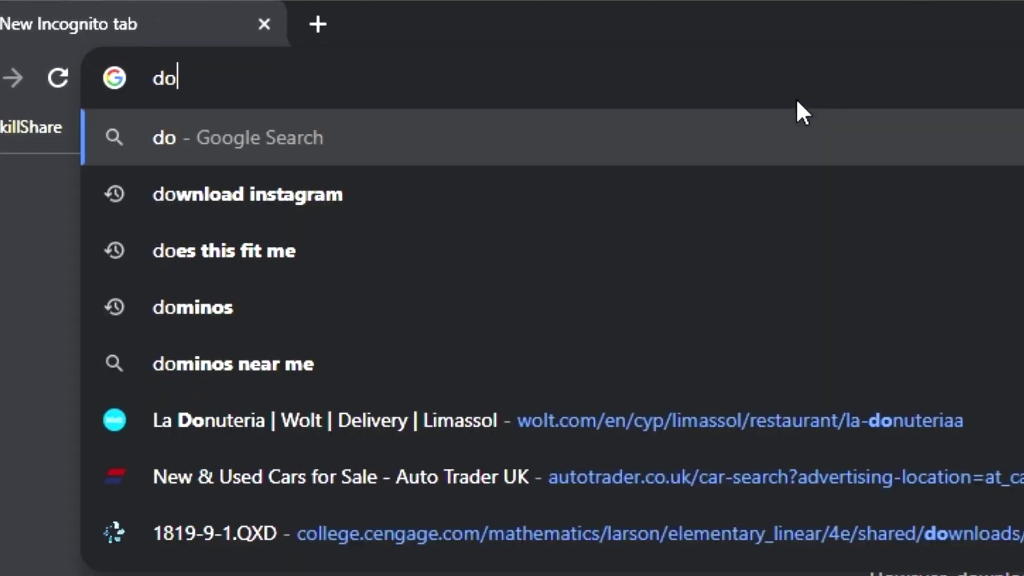
text(ns have legs)
key(Return)
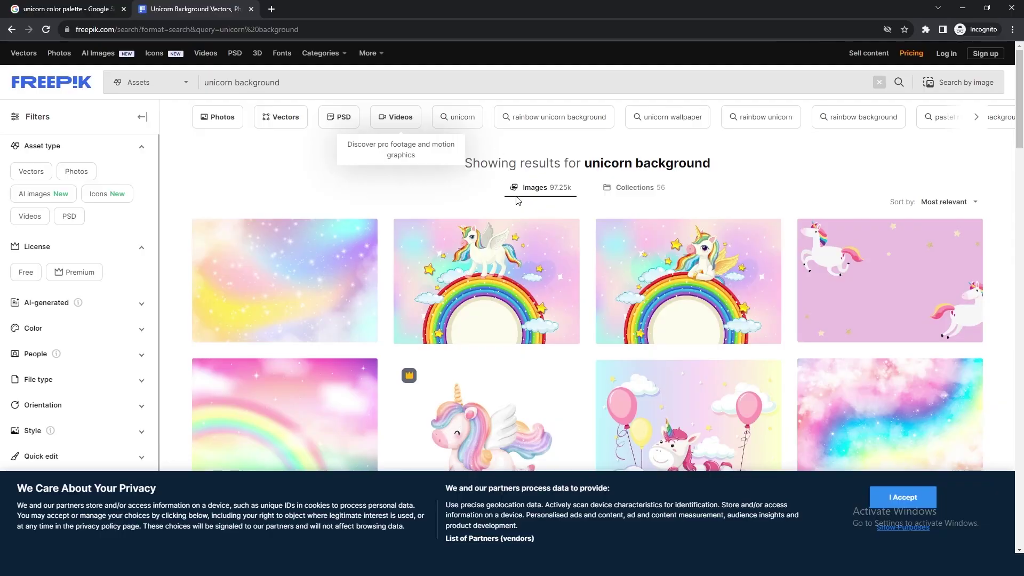
Step: Look through the Freepik results for "unicorn background" to find a backdrop for the cover
scroll(520, 210, down, 5)
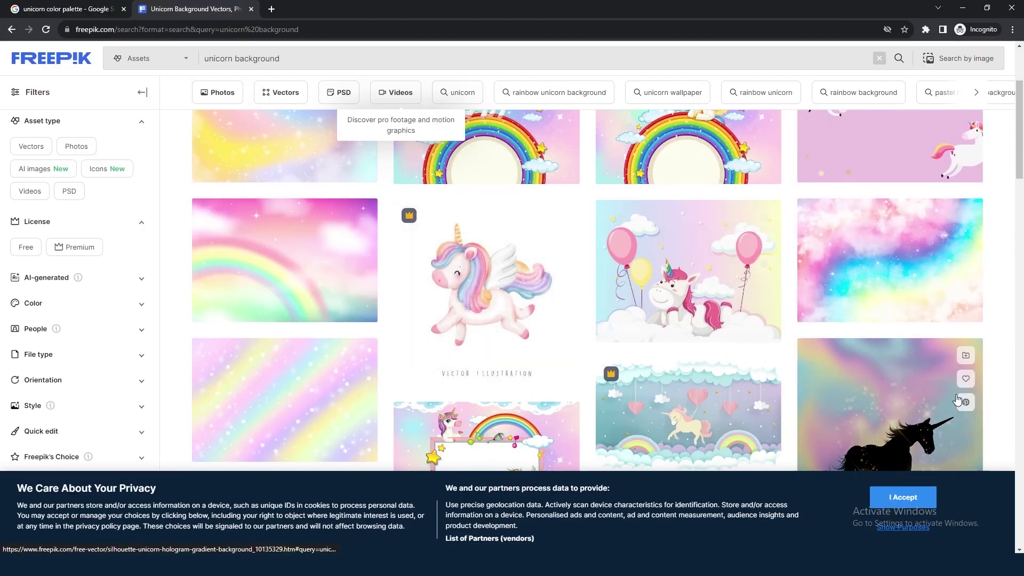
scroll(835, 336, down, 3)
scroll(851, 324, down, 10)
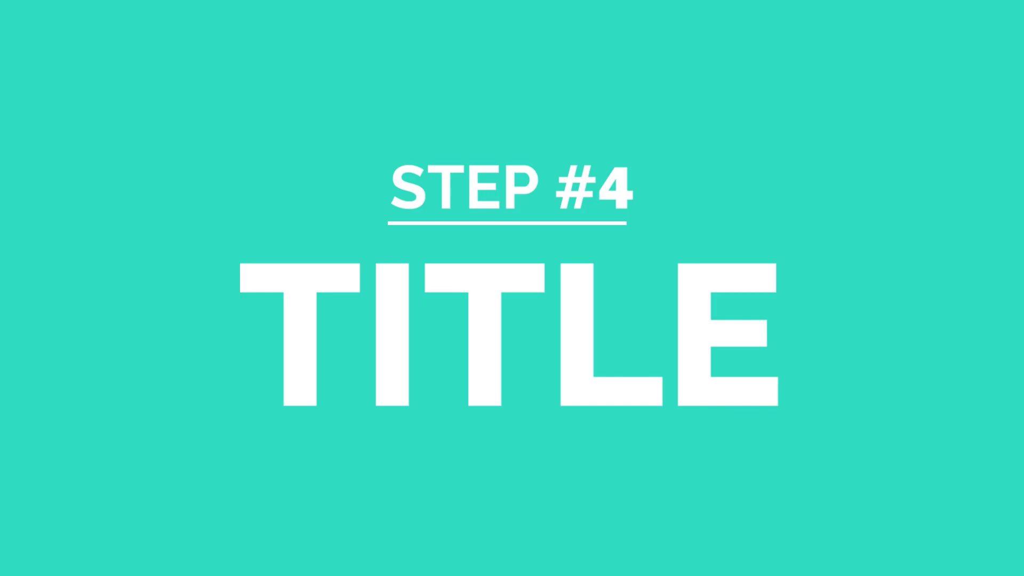
Step: Preview the text "The Brave Unicorn" in the FontSpace unicorn fonts and look through the styles
click(495, 232)
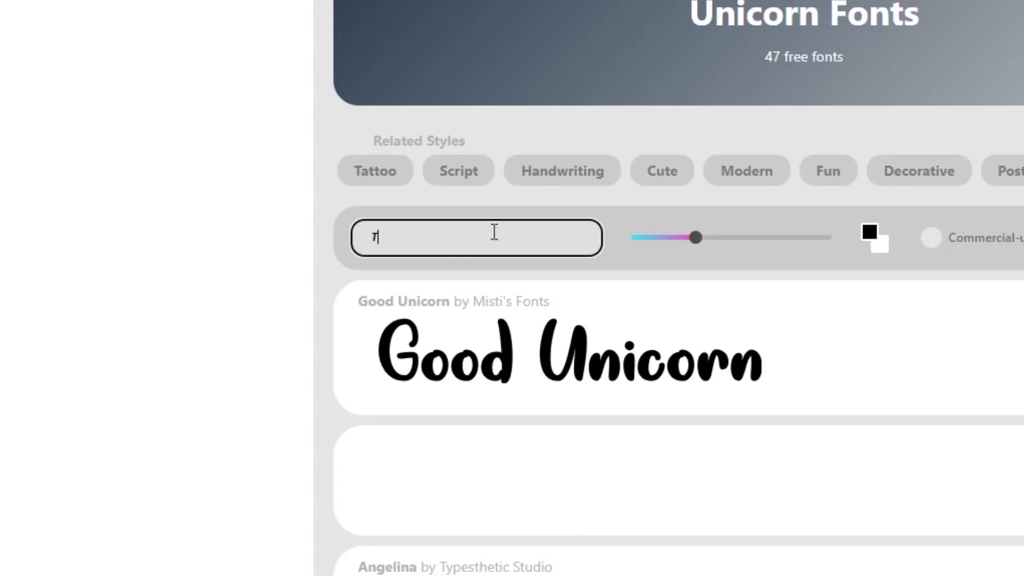
text(The Bro)
text(ve Unicorn)
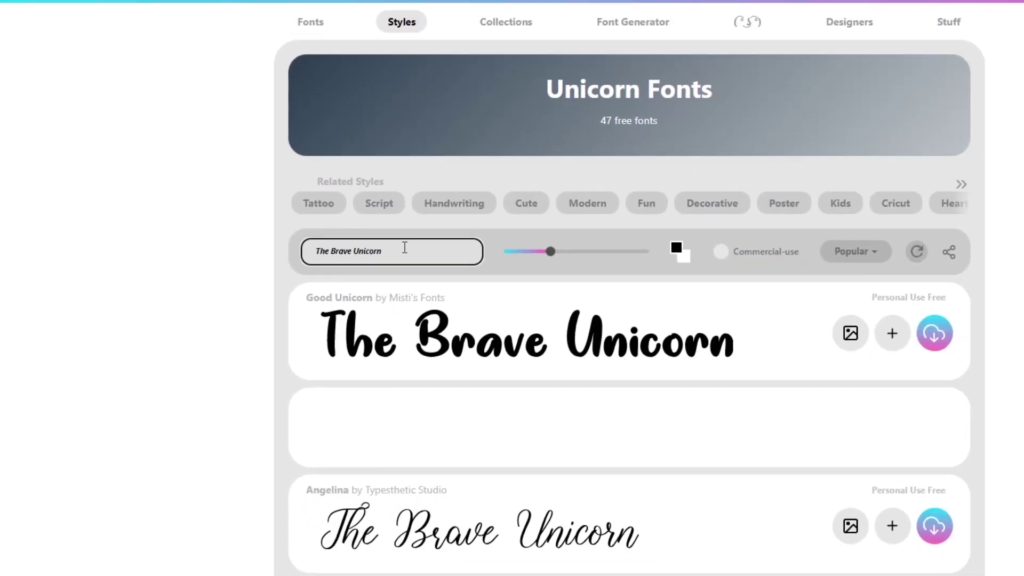
scroll(224, 256, down, 8)
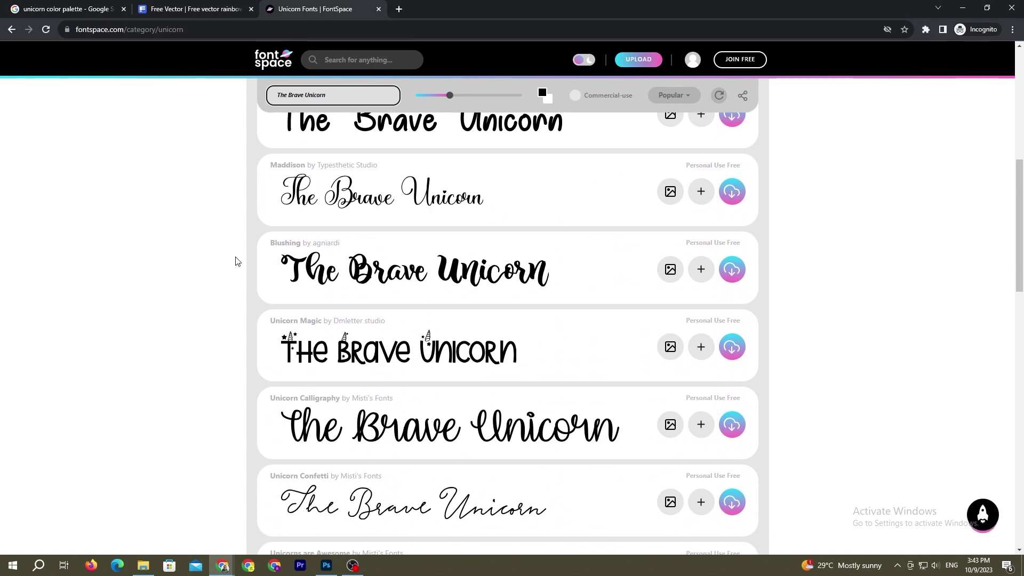
scroll(236, 261, down, 10)
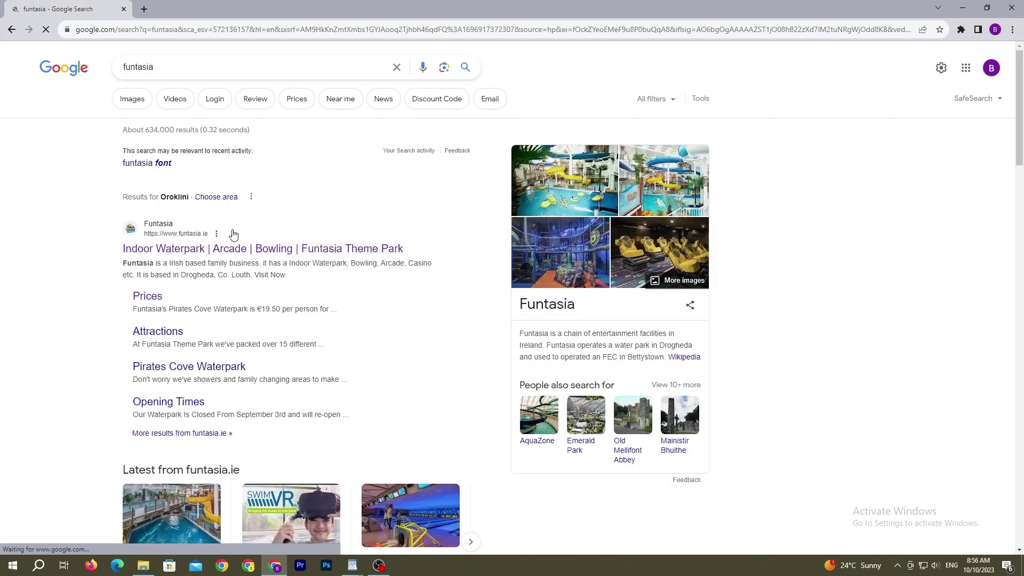
Step: Open the Funtasia theme park website from the search results, decline its cookies and look over the home page
click(232, 251)
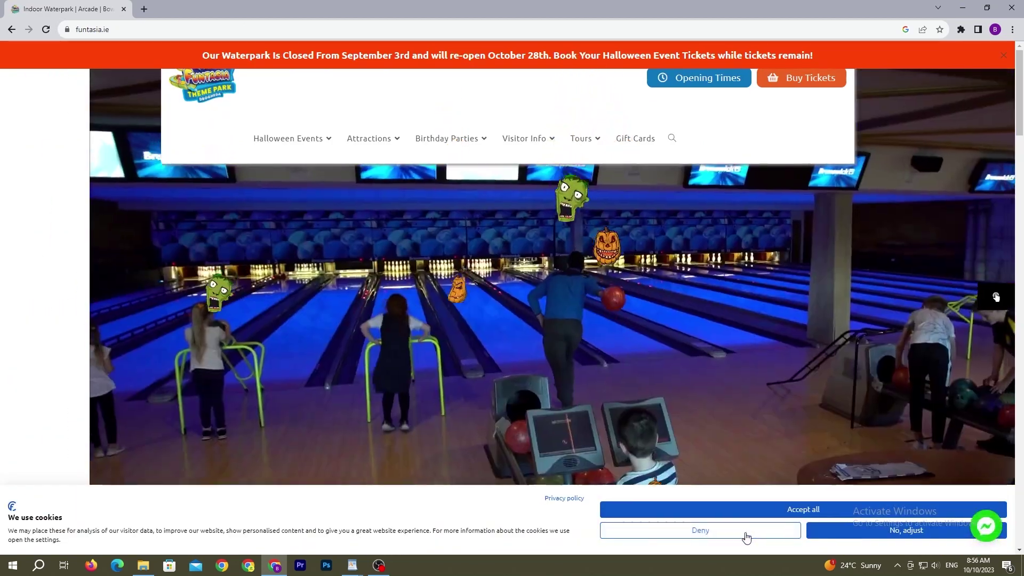
click(746, 538)
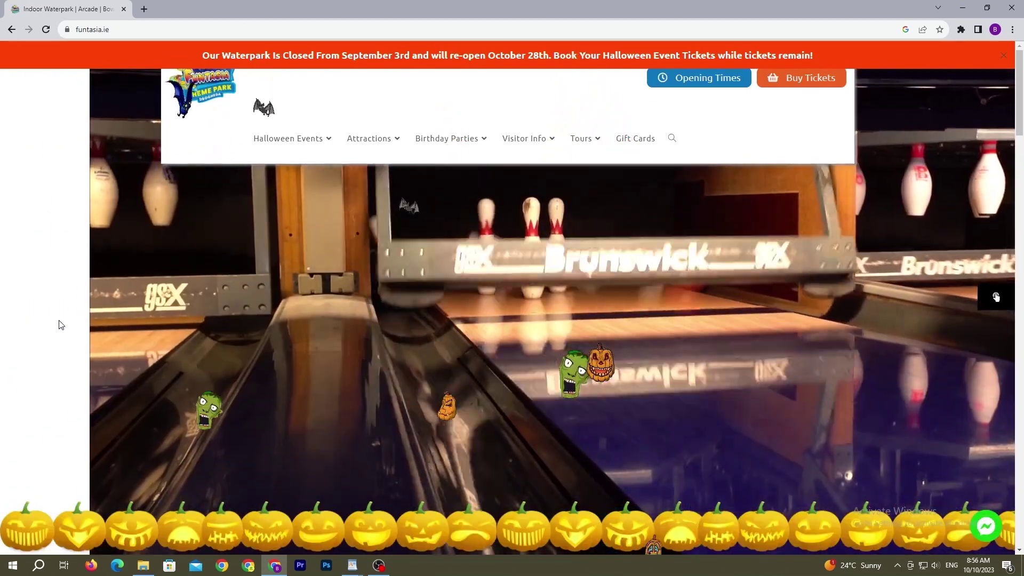
scroll(134, 262, down, 10)
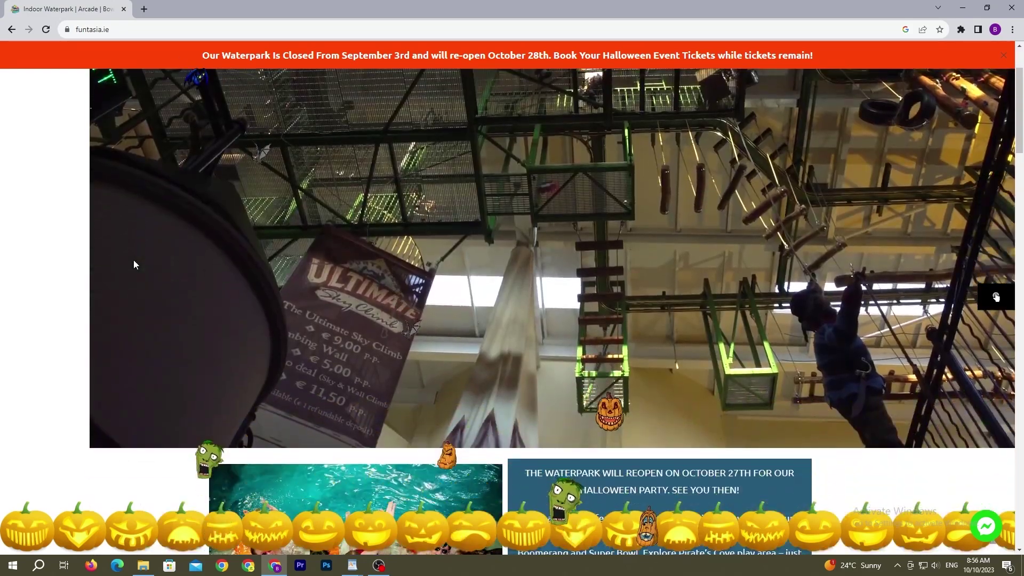
scroll(134, 262, up, 10)
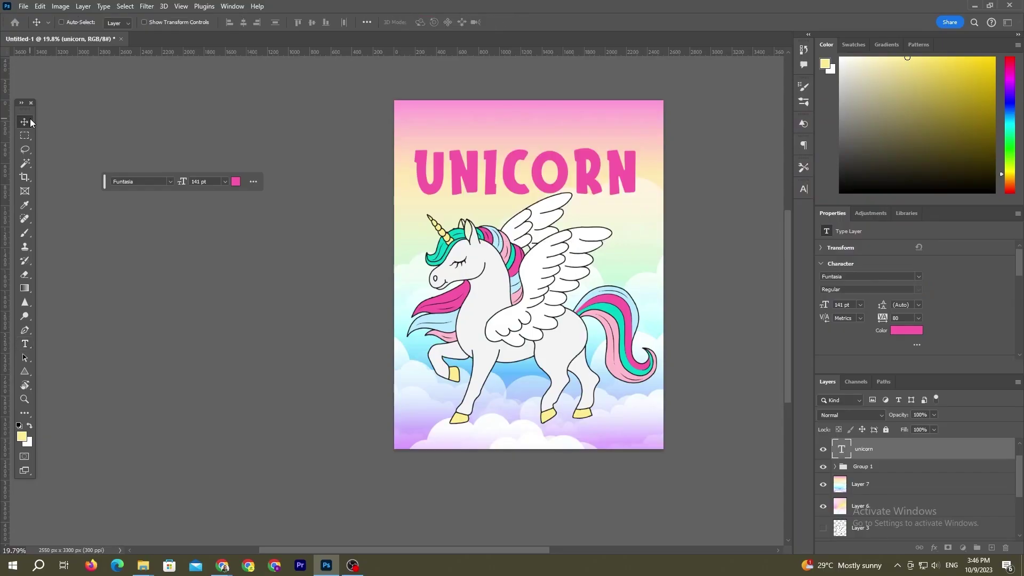
Step: Switch to Photoshop and give the UNICORN title a 24 px white outside stroke
double_click(910, 454)
click(569, 195)
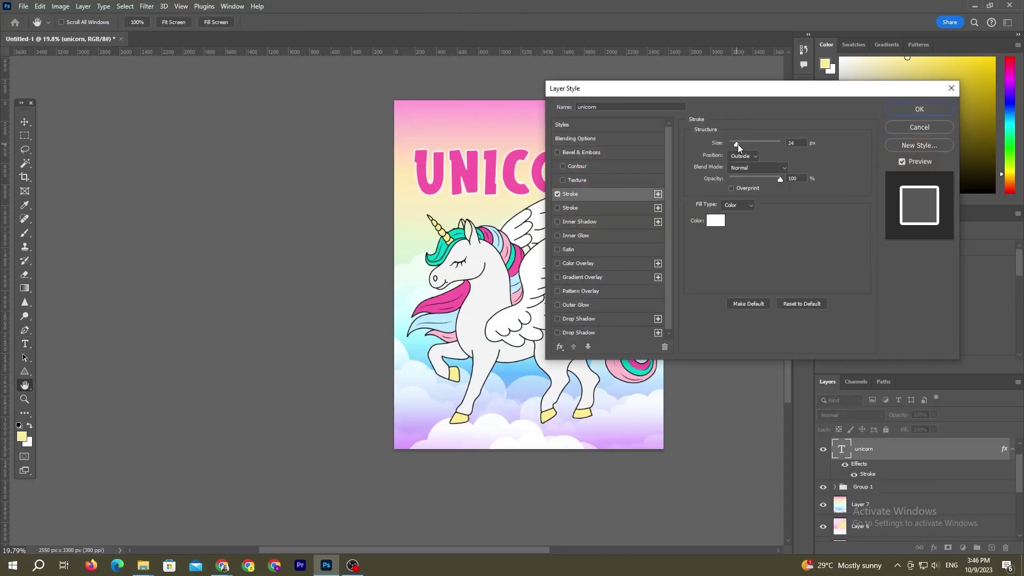
click(920, 108)
Step: Duplicate the UNICORN title layer, change the copy's text to "THE BRAVE" and confirm its layer style
key(ctrl+j)
double_click(843, 448)
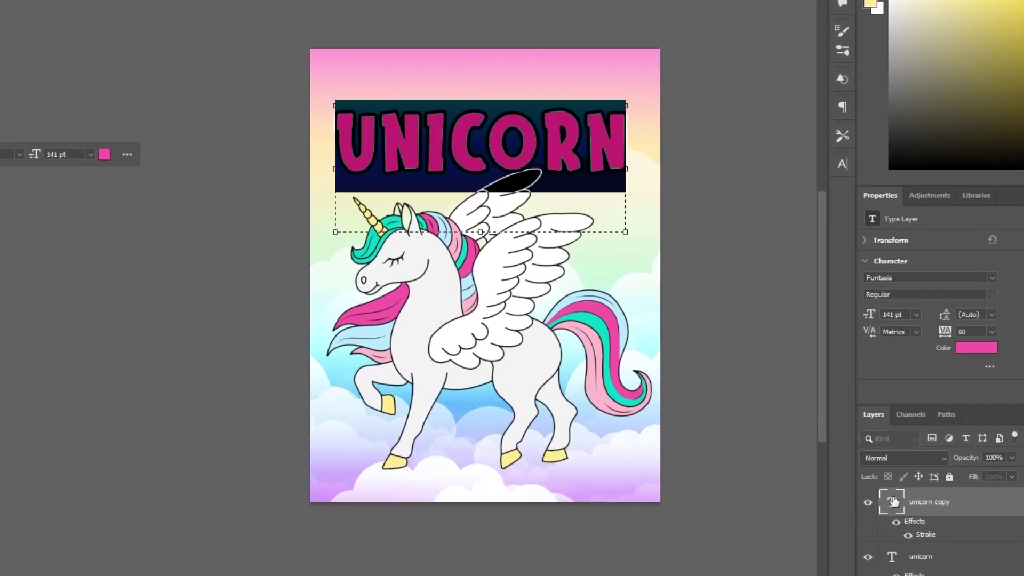
text(THE BRAVE)
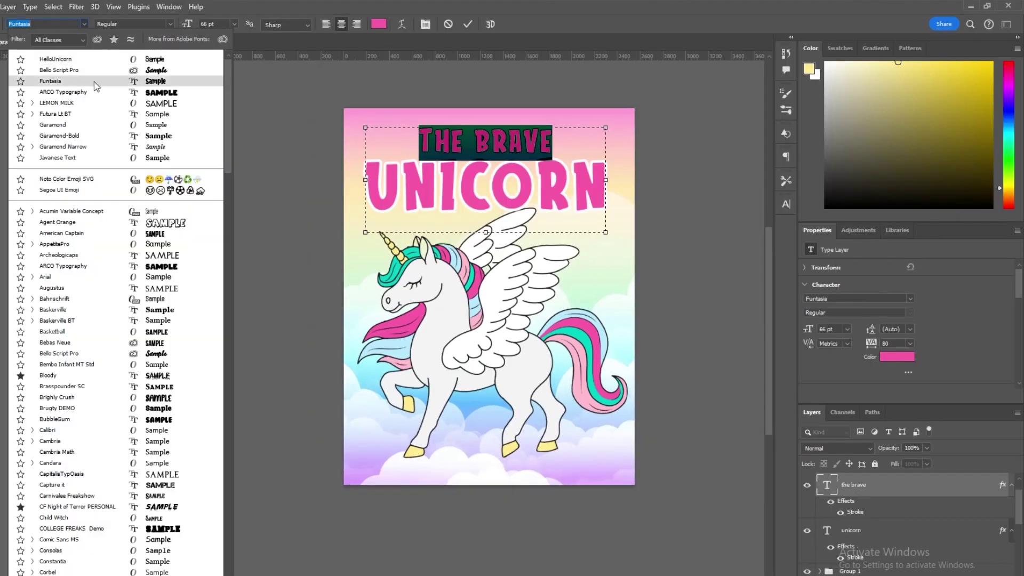
double_click(918, 485)
click(919, 109)
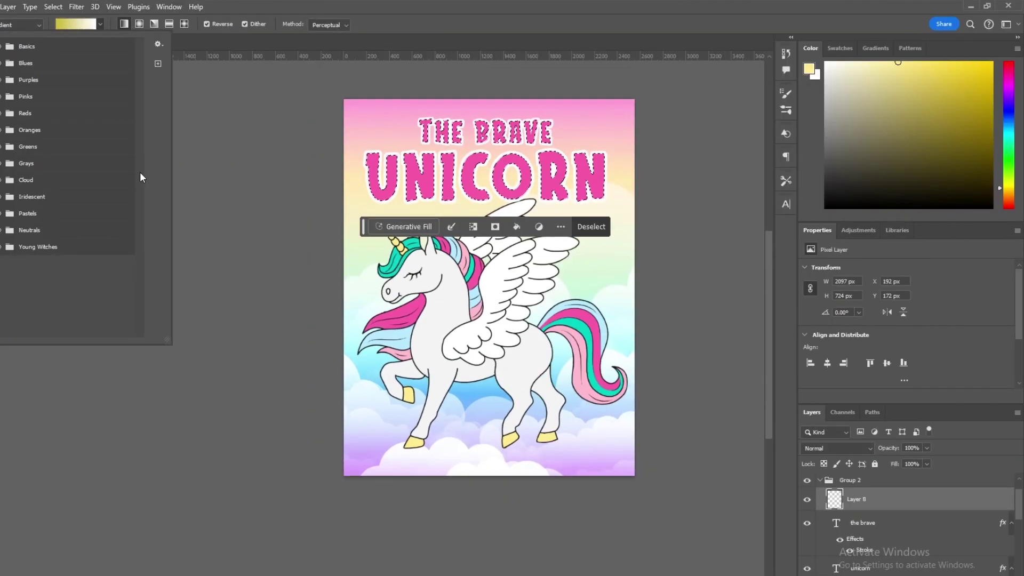
Step: Fill the selected title lettering with a horizontal gradient with pink, magenta, light blue, yellow and teal color stops
drag(370, 173, 608, 174)
double_click(371, 173)
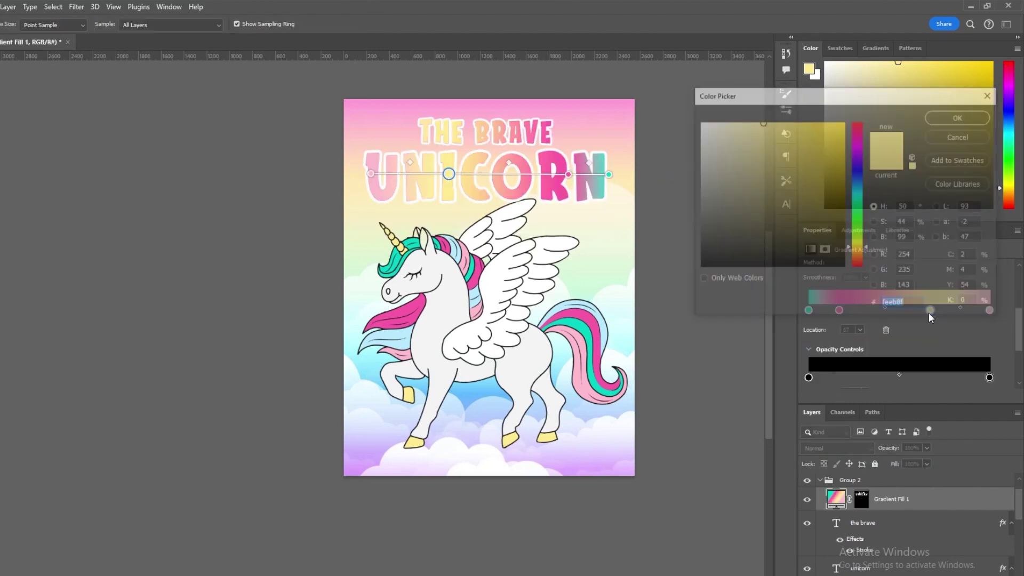
click(894, 310)
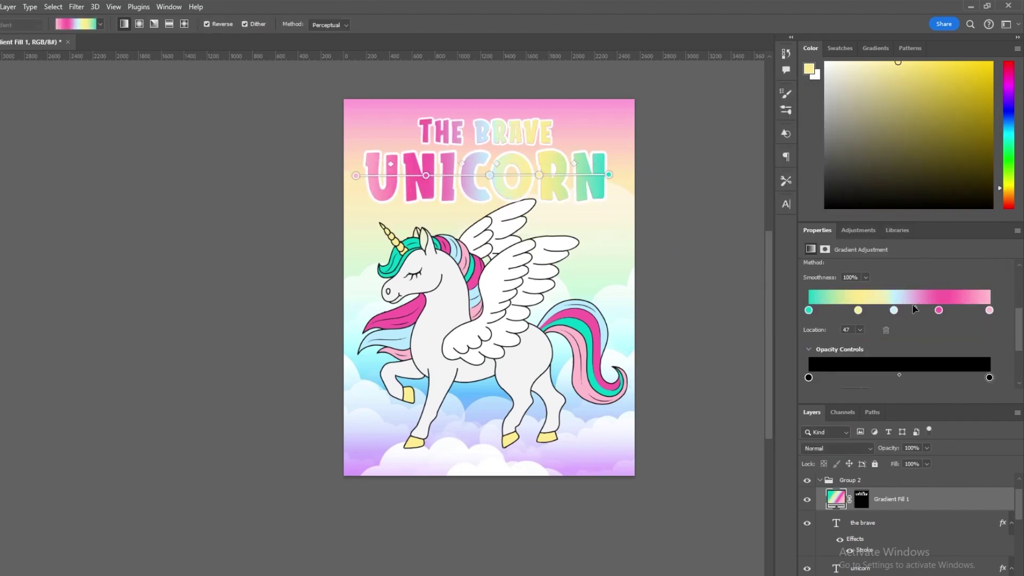
scroll(219, 214, up, 2)
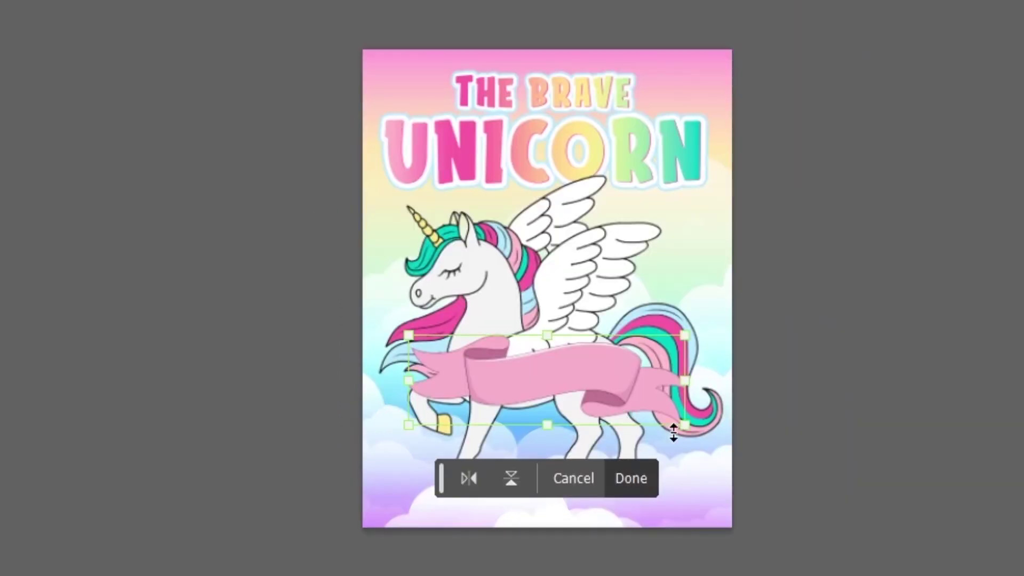
Step: Try a larger pink ribbon banner lowered over the unicorn's hooves, and remove it
drag(687, 423, 714, 436)
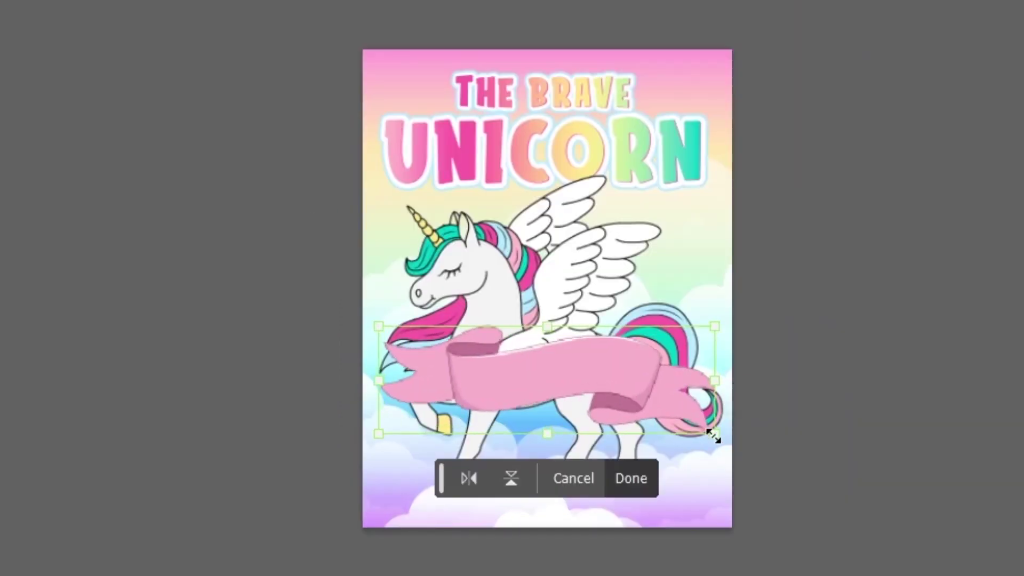
key(Return)
key(shift+Down)
key(shift+Down)
key(shift+Down)
key(shift+Down)
key(shift+Down)
key(shift+Down)
key(shift+Down)
key(shift+Down)
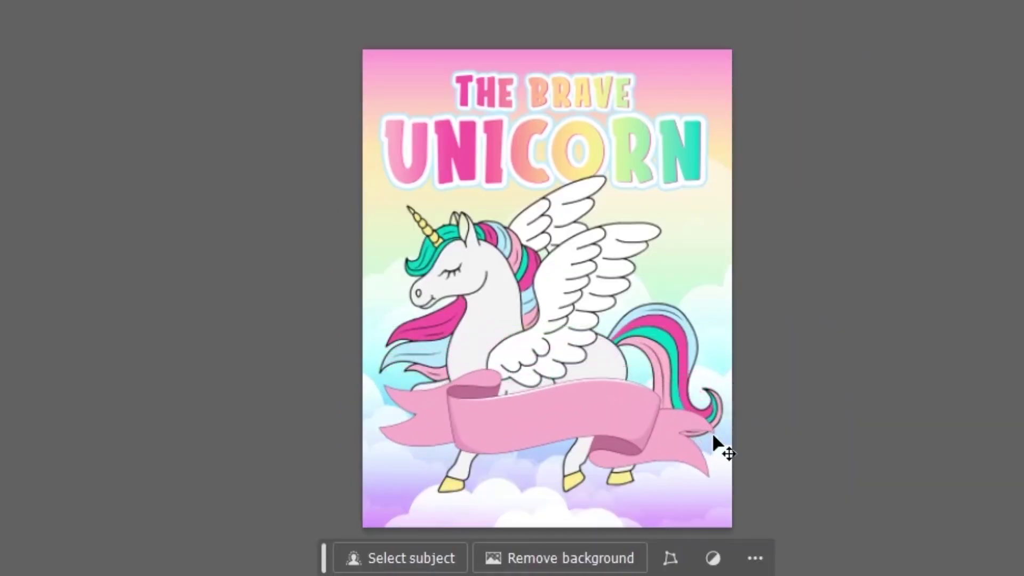
key(shift+Down)
key(shift+Down)
key(shift+Down)
key(shift+Down)
key(shift+Down)
key(shift+Down)
key(shift+Down)
key(shift+Down)
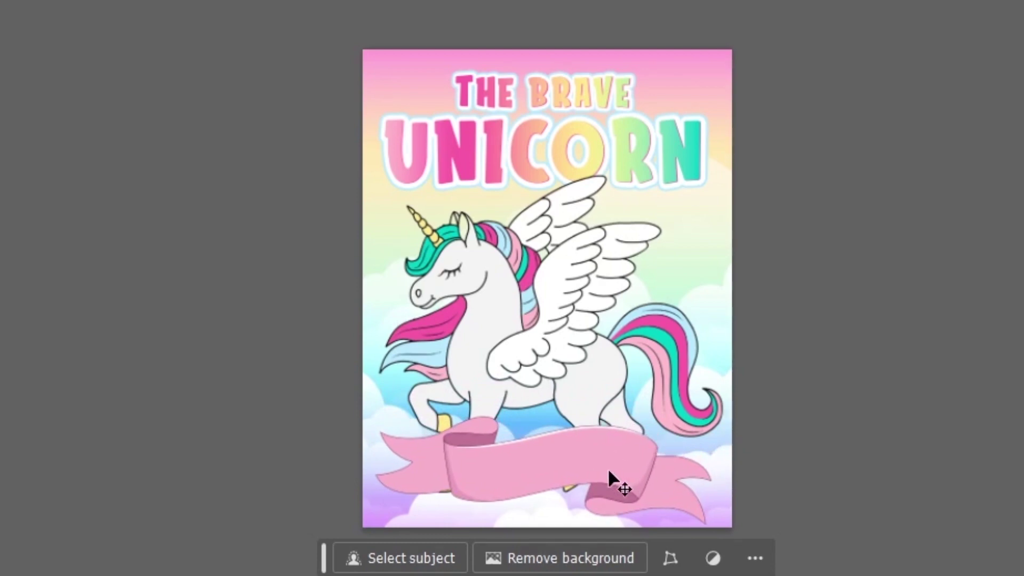
key(Delete)
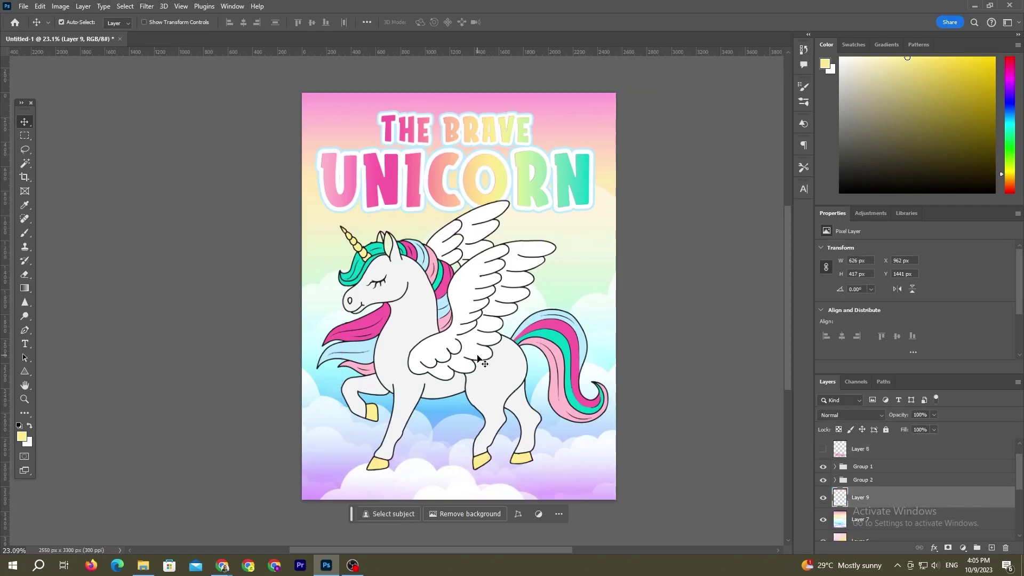
Step: Enlarge the blue sky and clouds image to about 4968 × 3309 px so it covers the whole page
key(ctrl+t)
drag(497, 323, 760, 516)
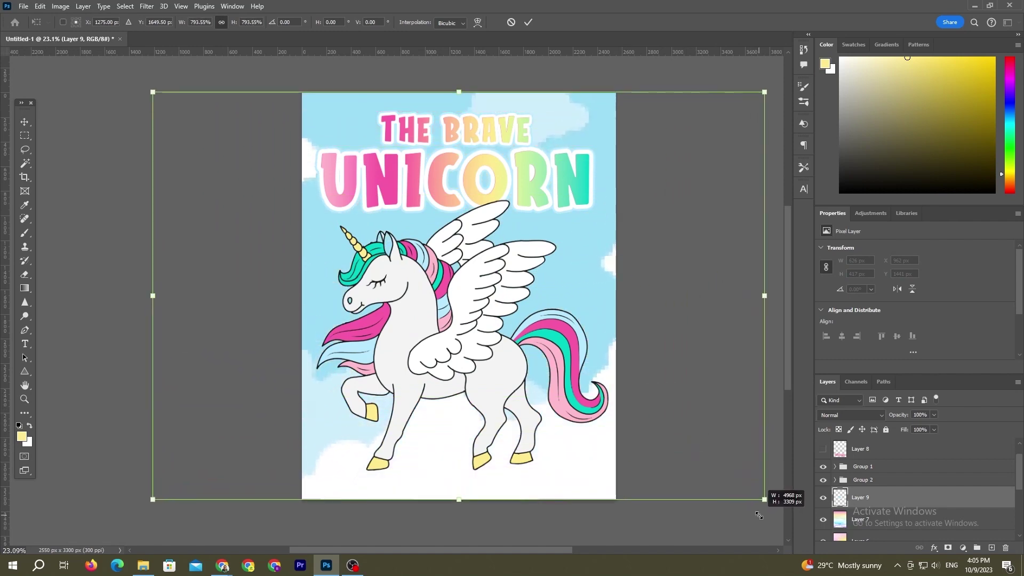
key(Return)
Step: Add a Hue/Saturation adjustment to the sky background and shift its color toward purple
click(871, 213)
click(888, 251)
drag(914, 289, 942, 321)
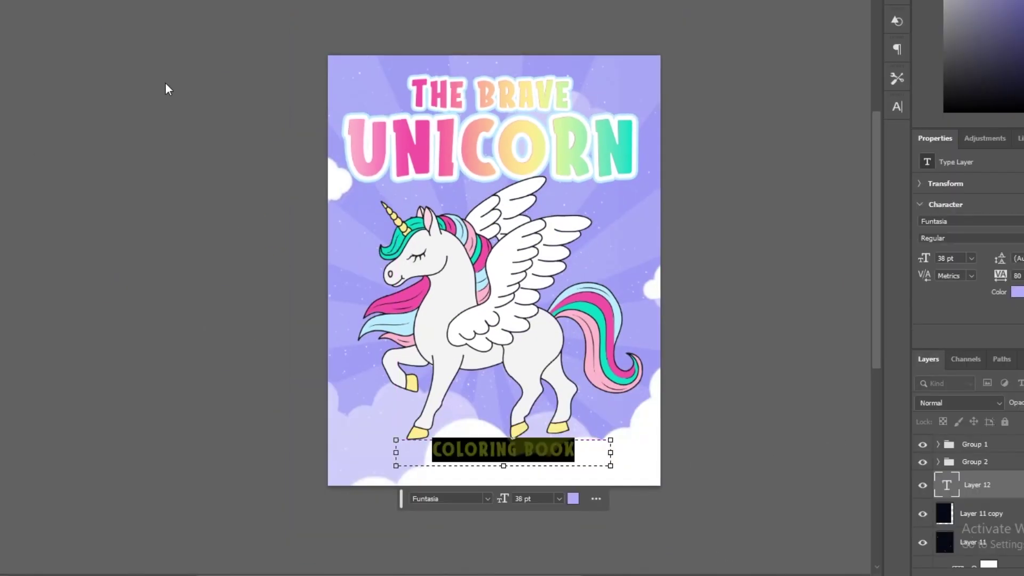
Step: Recolor the COLORING BOOK text pink and enlarge it to 54.74 pt below the unicorn
click(573, 498)
click(1009, 29)
key(Return)
drag(552, 459, 489, 209)
drag(597, 478, 647, 491)
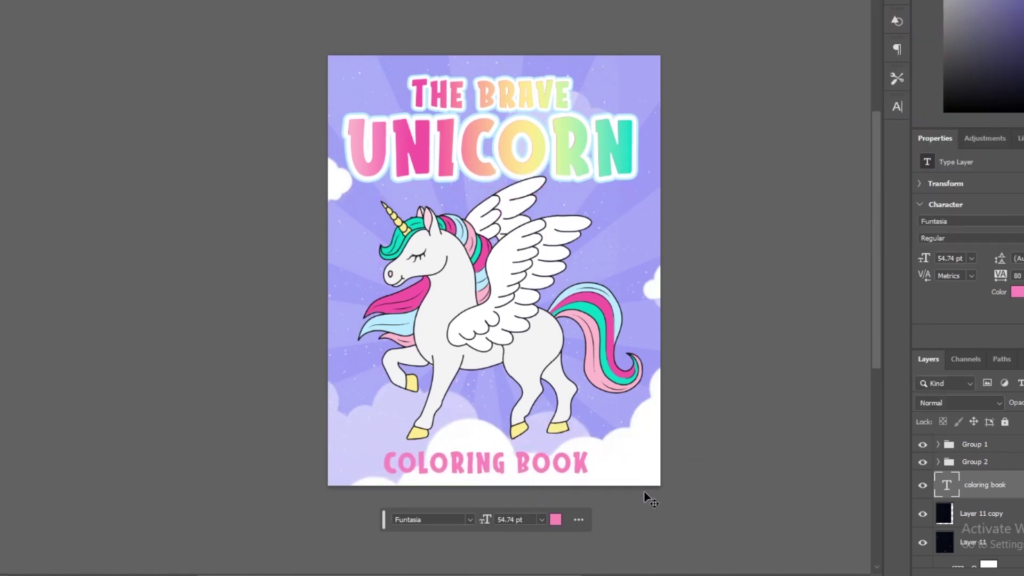
Step: Deepen the pink of the COLORING BOOK text and outline it with a white stroke and a 29 px light blue outer stroke
click(573, 498)
click(484, 128)
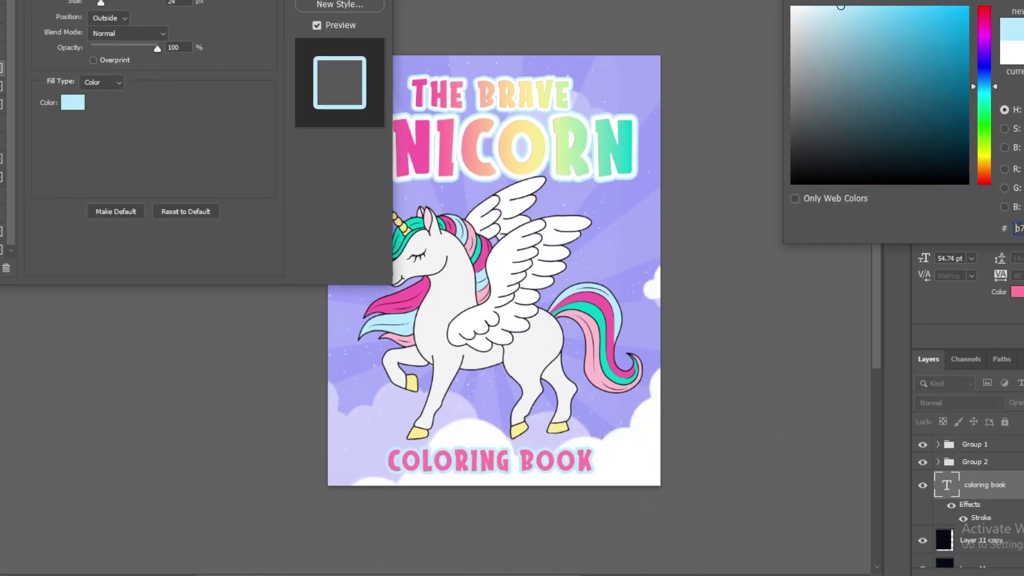
key(Return)
drag(101, 2, 105, 6)
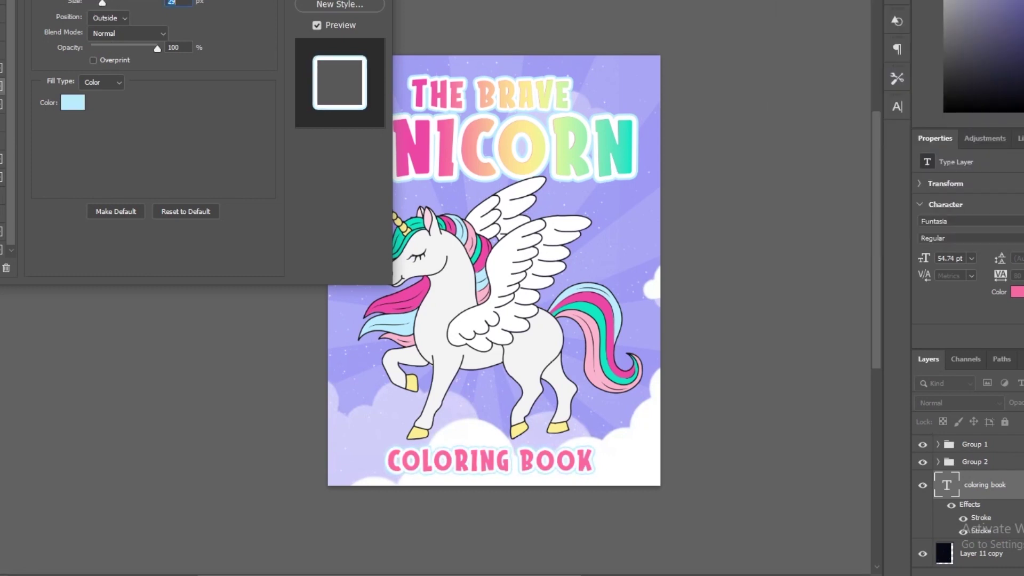
key(Return)
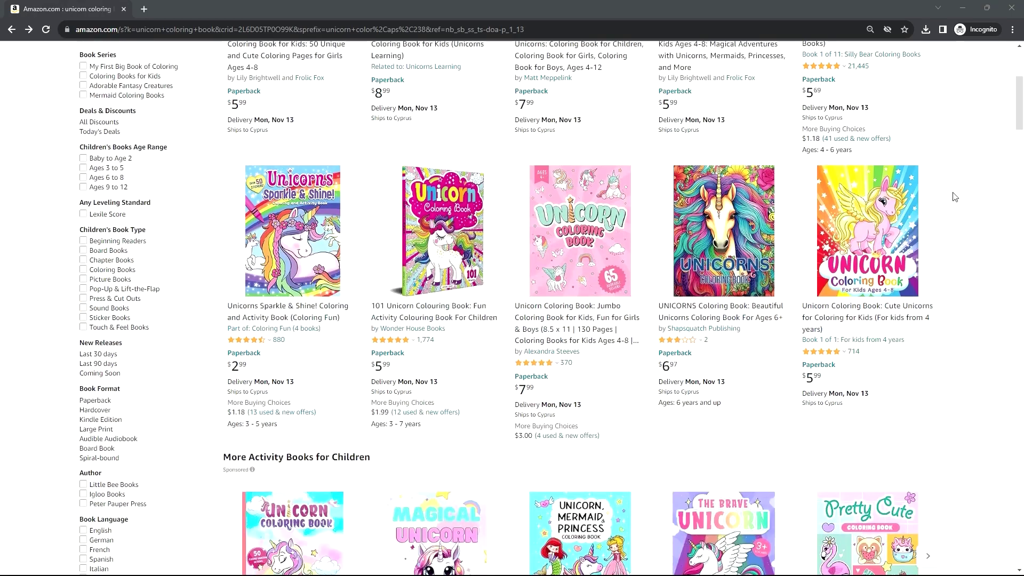
Step: Look through the unicorn coloring book covers in the Amazon search results
scroll(957, 194, down, 20)
scroll(964, 200, down, 10)
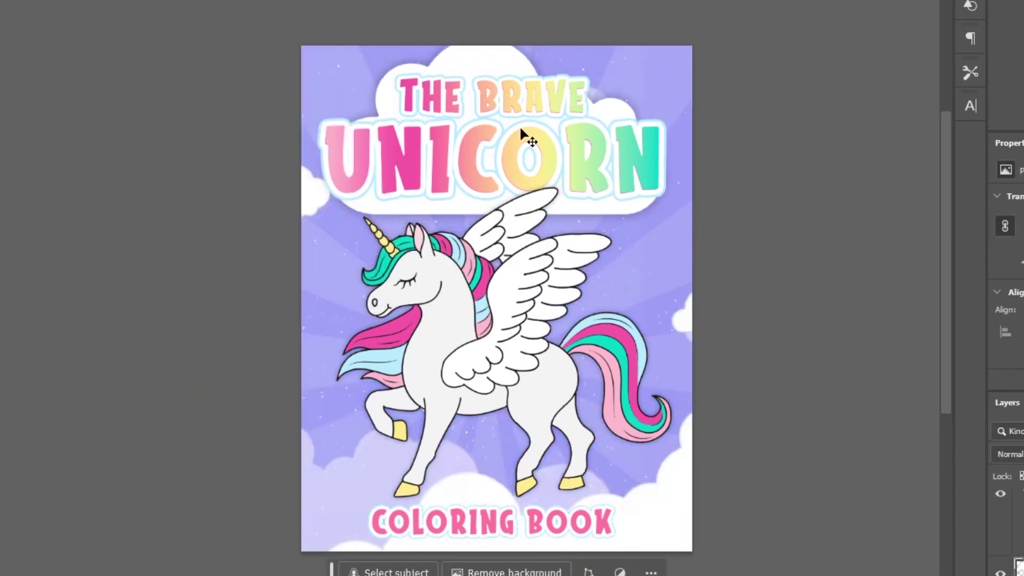
Step: Shrink the white cloud behind the title slightly and scale the rainbow stripes up behind the unicorn
drag(690, 231, 667, 210)
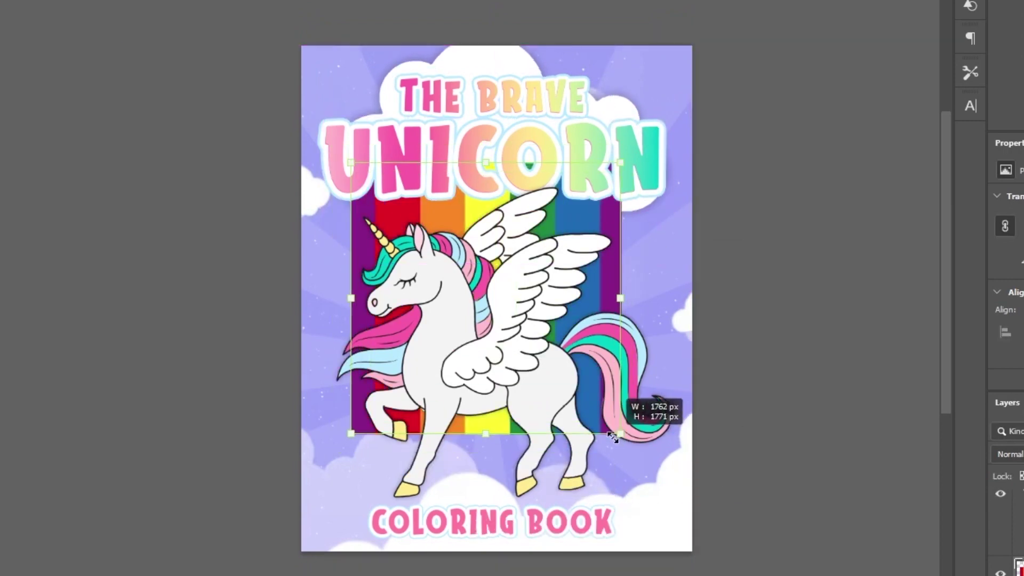
drag(612, 438, 613, 445)
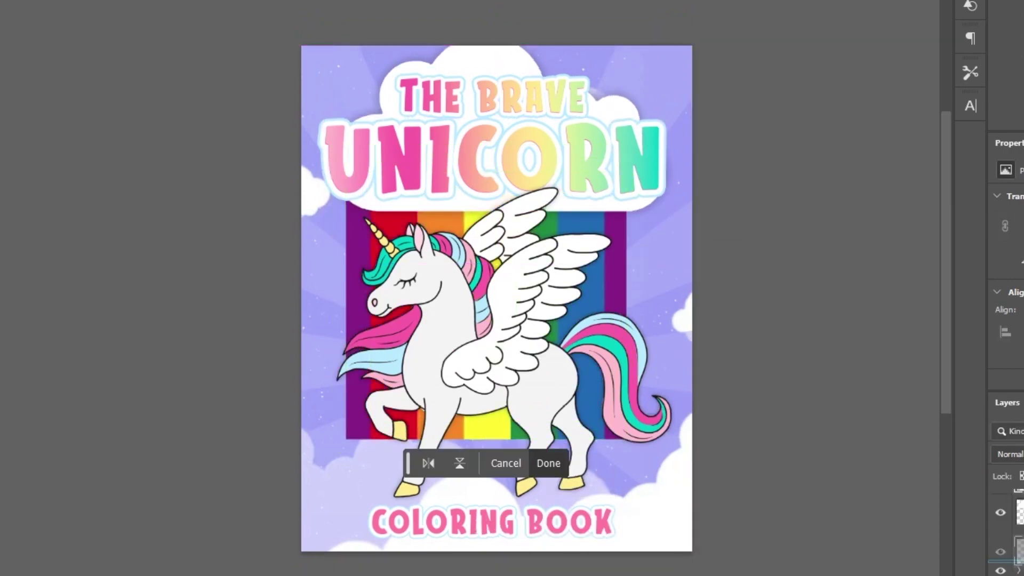
Step: Stretch the rainbow stripes to the page's lower edge and flare their base outward in perspective by about 15°
drag(486, 433, 491, 544)
drag(619, 547, 731, 549)
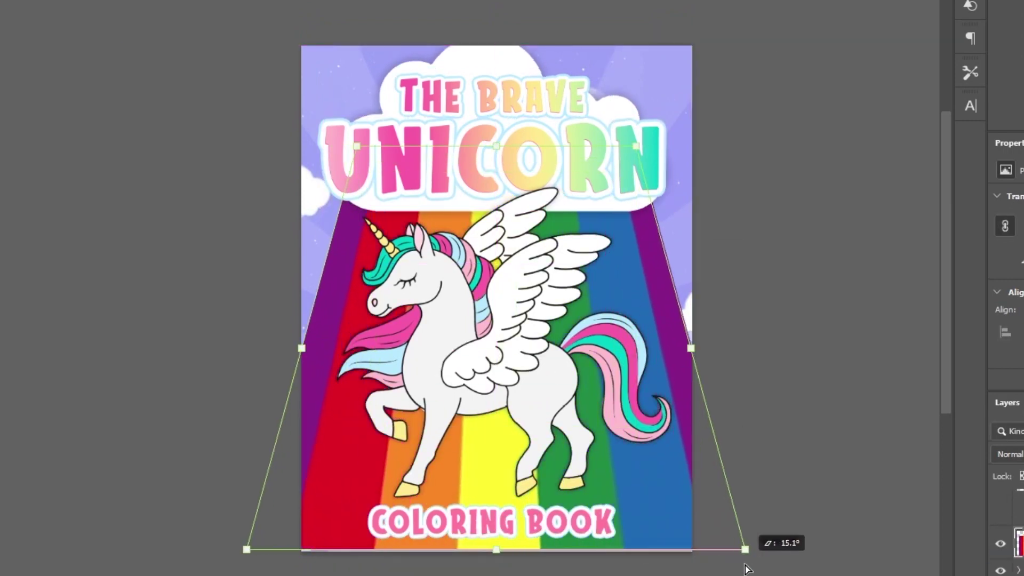
key(Return)
Step: Place the rainbow stripes behind the lower clouds and reduce their layer opacity to 63%
key(ctrl+alt+g)
key(ctrl+alt+g)
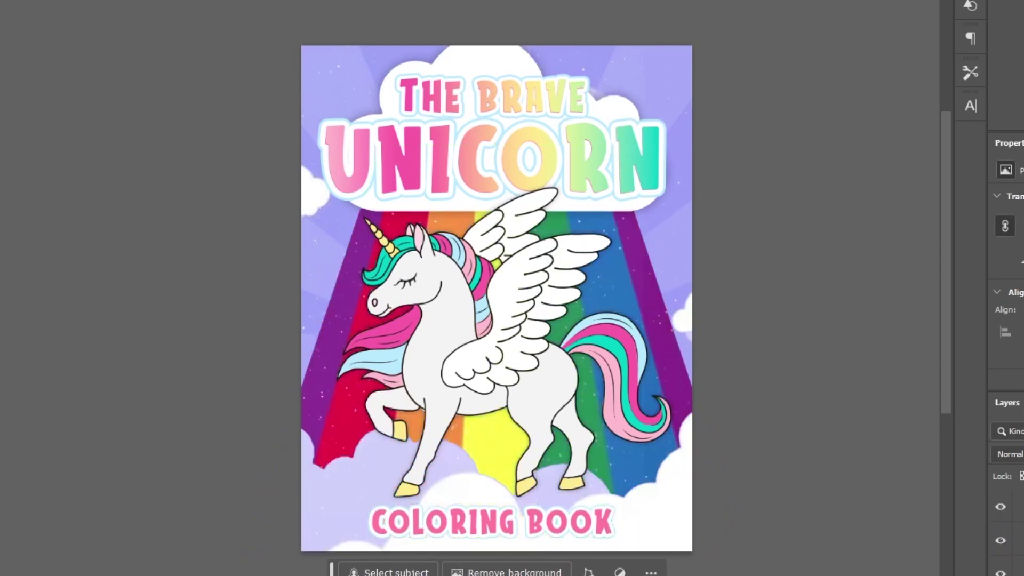
right_click(664, 540)
click(720, 455)
click(519, 149)
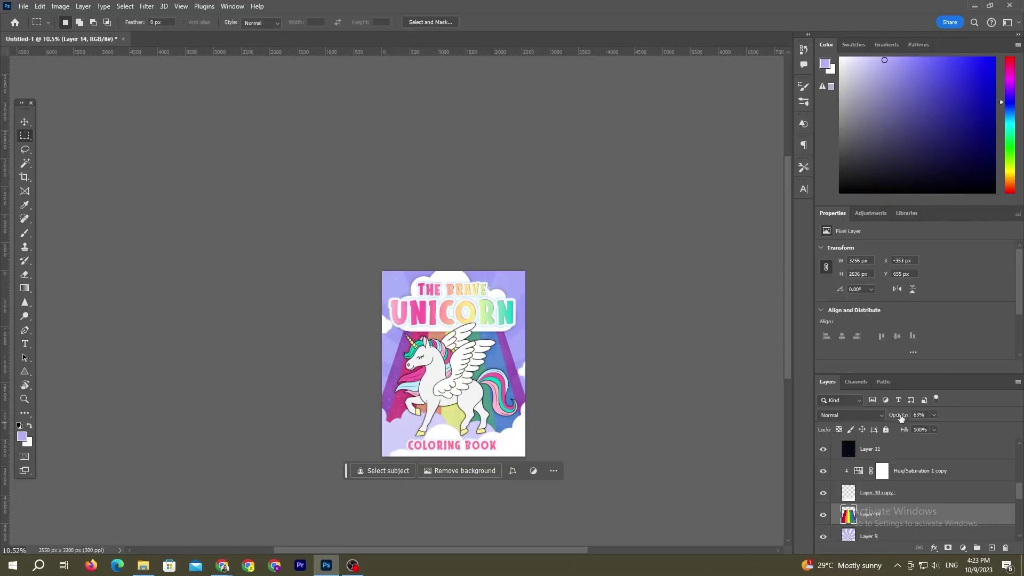
Step: Widen the lower cloud layer so the white clouds reach past the page's left edge
key(ctrl+0)
click(869, 536)
scroll(907, 491, down, 1)
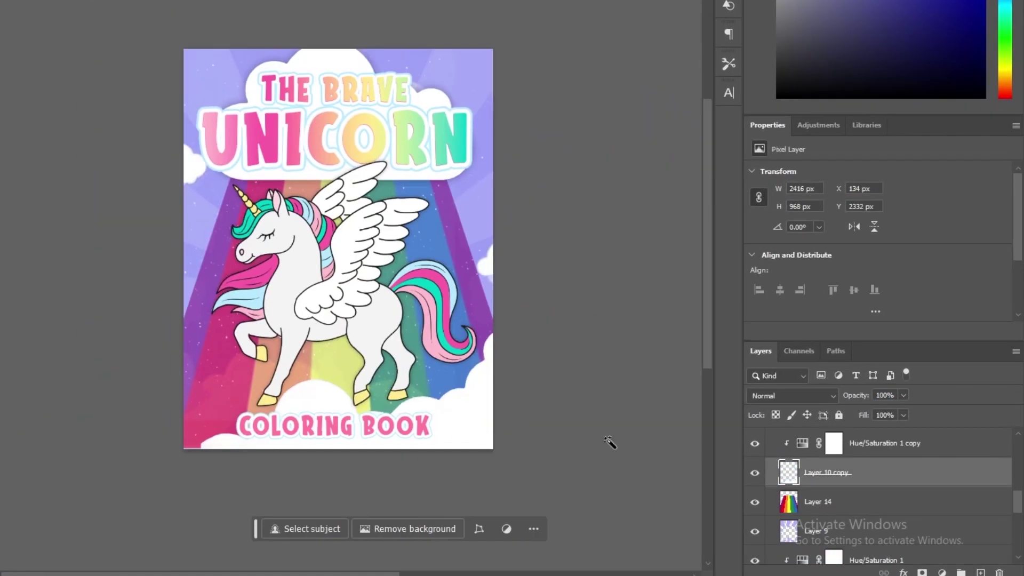
key(ctrl+t)
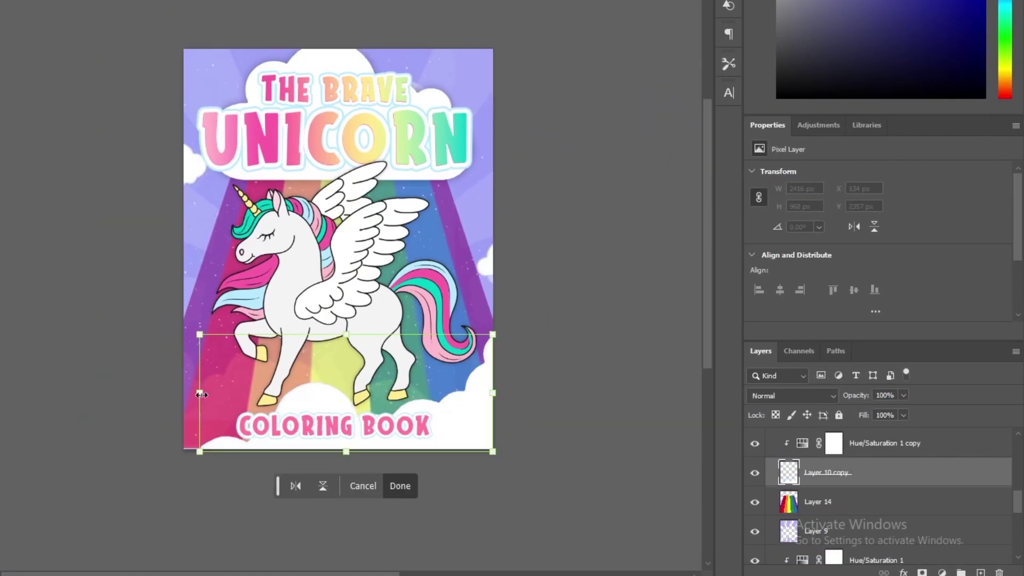
drag(201, 395, 142, 395)
key(Return)
key(ctrl+d)
key(b)
right_click(302, 386)
key(Escape)
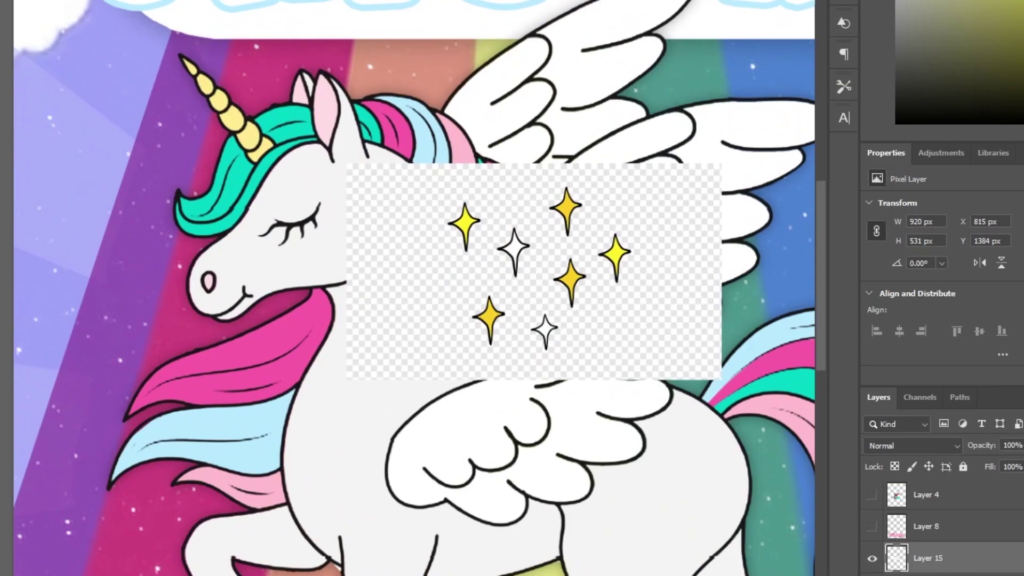
Step: Separate the star clipart from its checkered background and keep the stars over the unicorn artwork
key(Return)
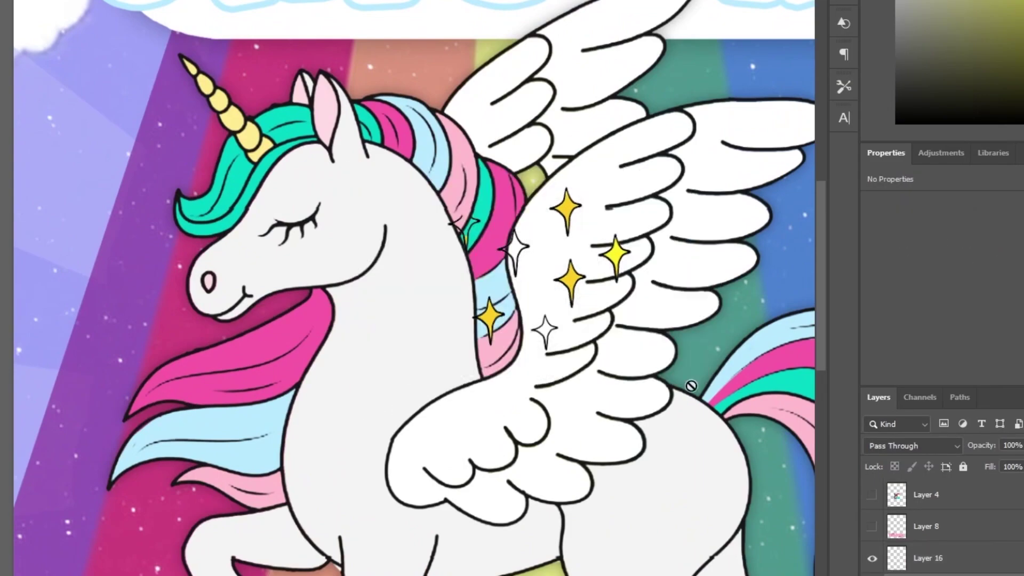
key(ctrl+0)
key(ctrl+d)
key(ctrl+z)
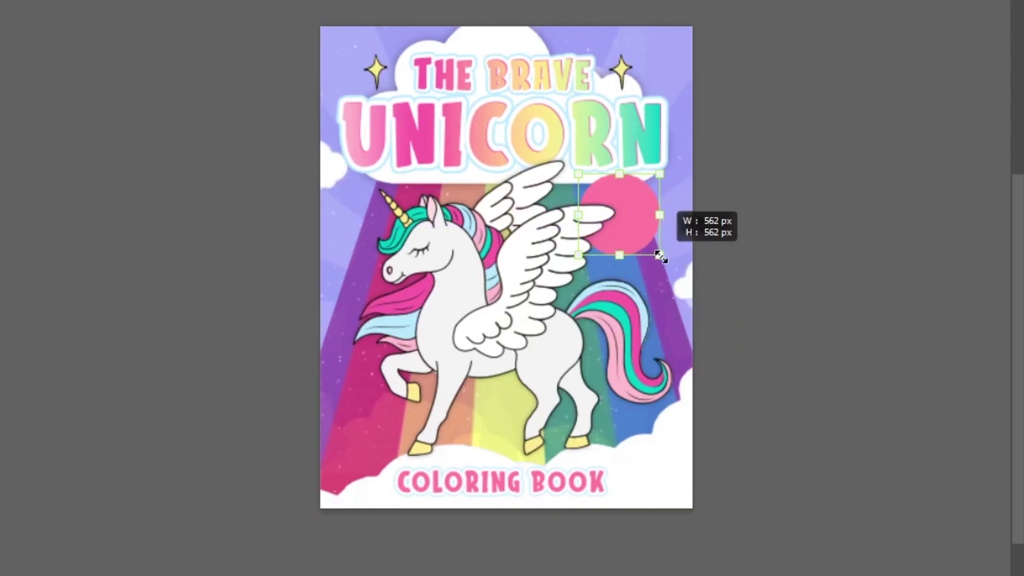
Step: Size the pink circle beside the wing tip to about 562 px and open the layer options of the small left cloud
drag(659, 250, 655, 251)
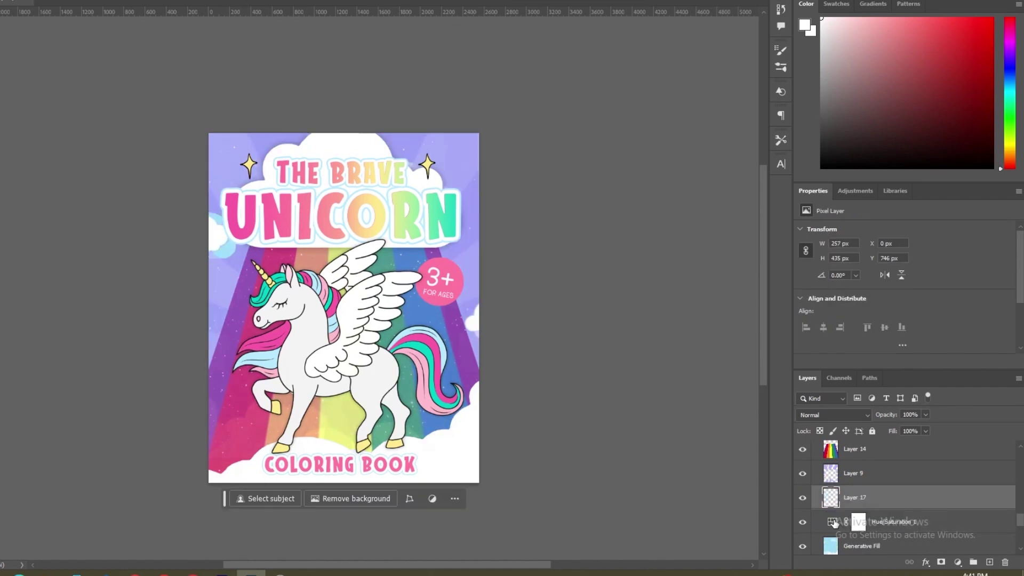
right_click(883, 496)
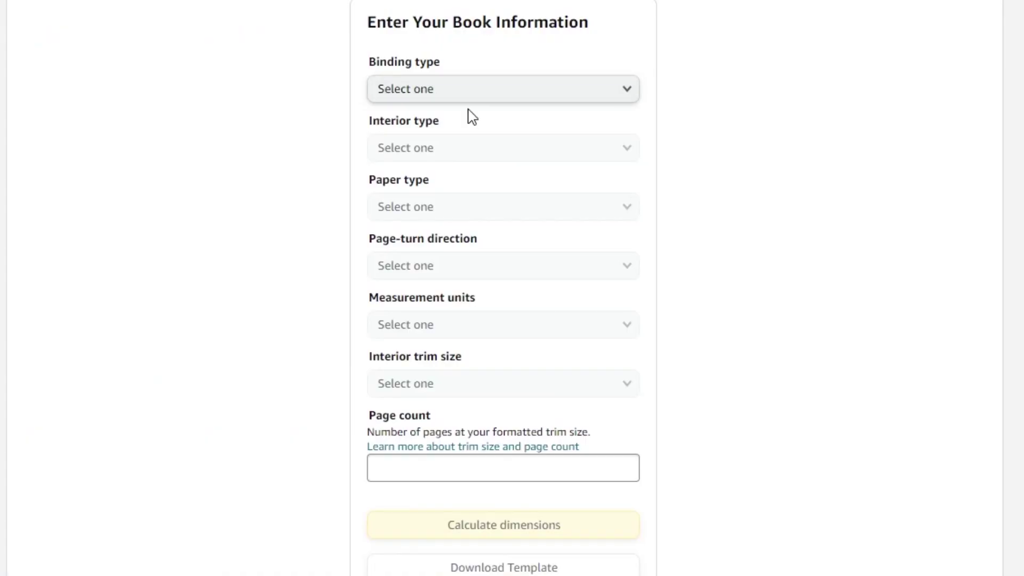
Step: Calculate and download a KDP cover template for Paperback, Black & white, White paper, Left to Right, Inches, 8.5 x 11 in, 60 pages
click(469, 115)
click(491, 151)
click(473, 229)
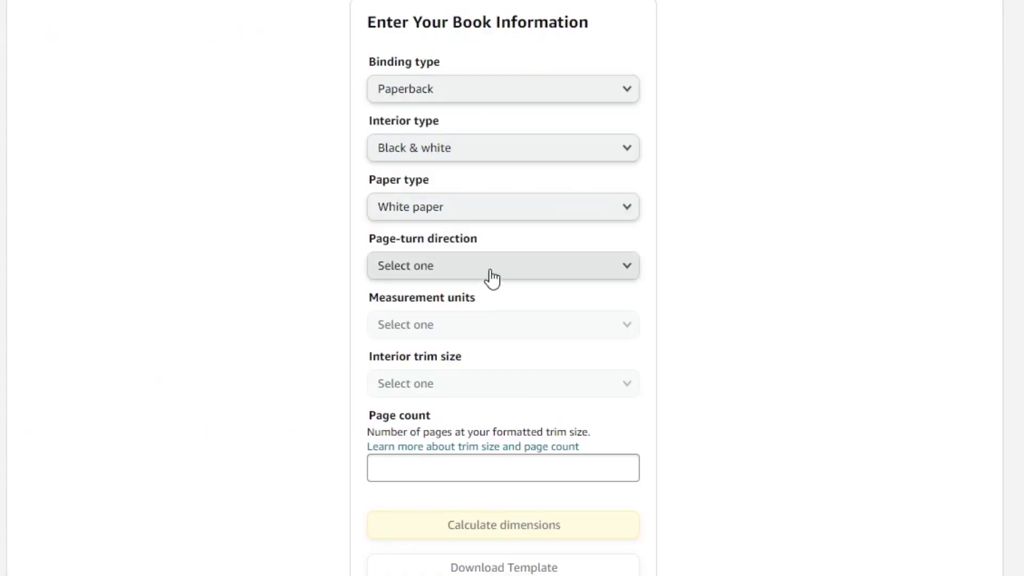
click(483, 327)
click(491, 384)
click(469, 283)
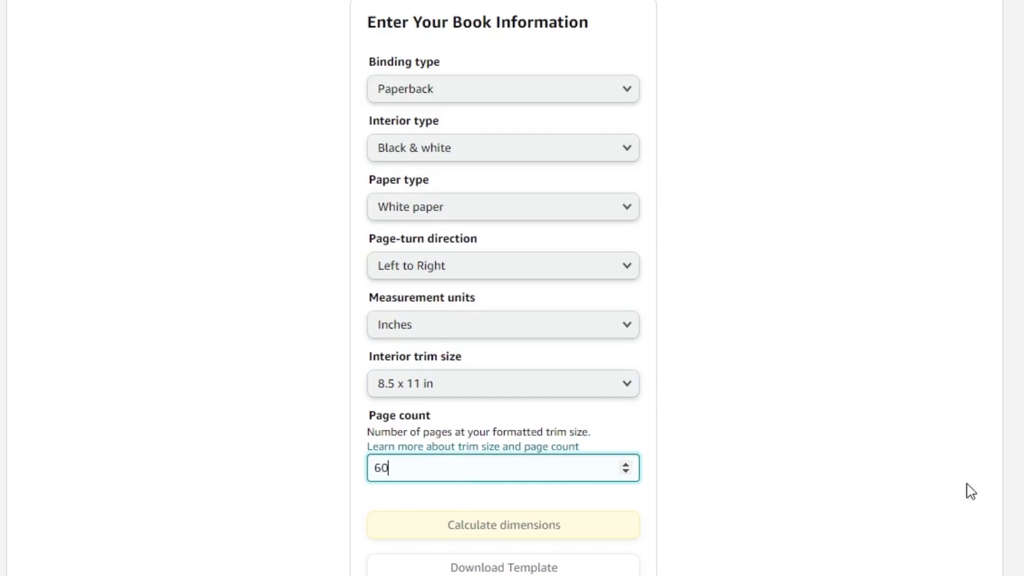
key(Return)
scroll(971, 426, down, 3)
click(581, 566)
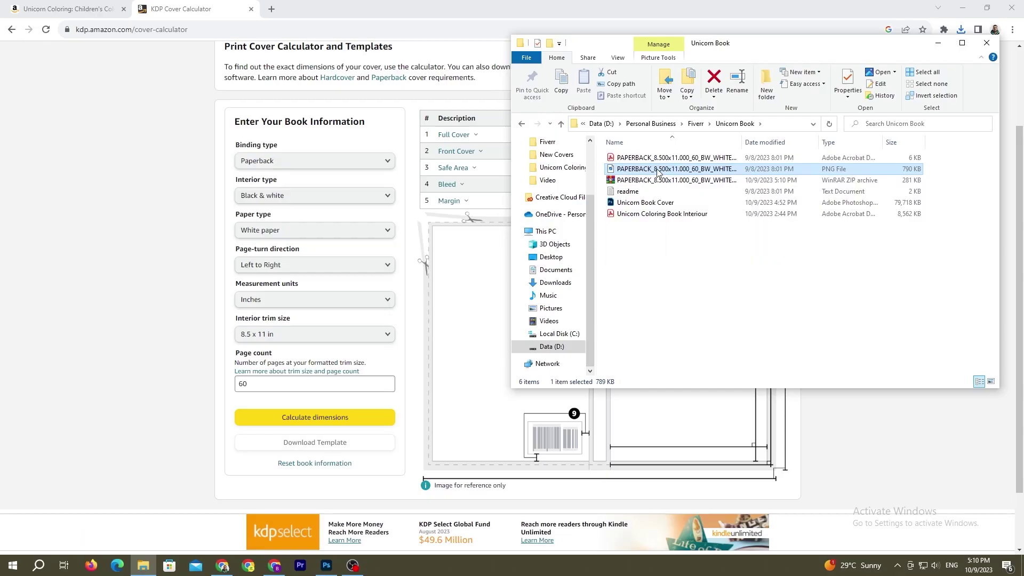
Step: Open the PAPERBACK_8.500x11.000_60_BW_WHITE_en_US.png template from the Unicorn Book folder as its own document in Photoshop
click(327, 566)
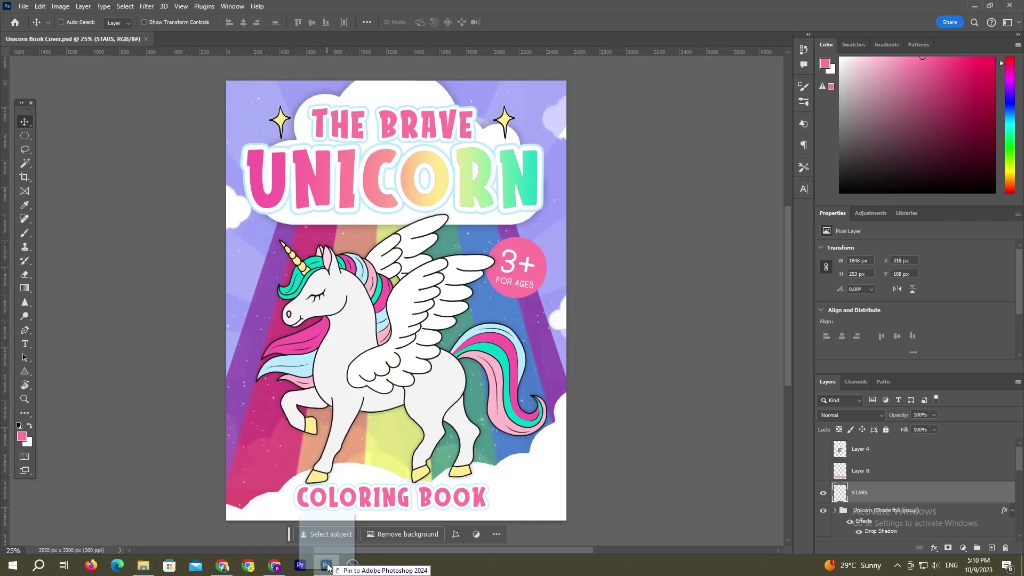
drag(195, 40, 196, 39)
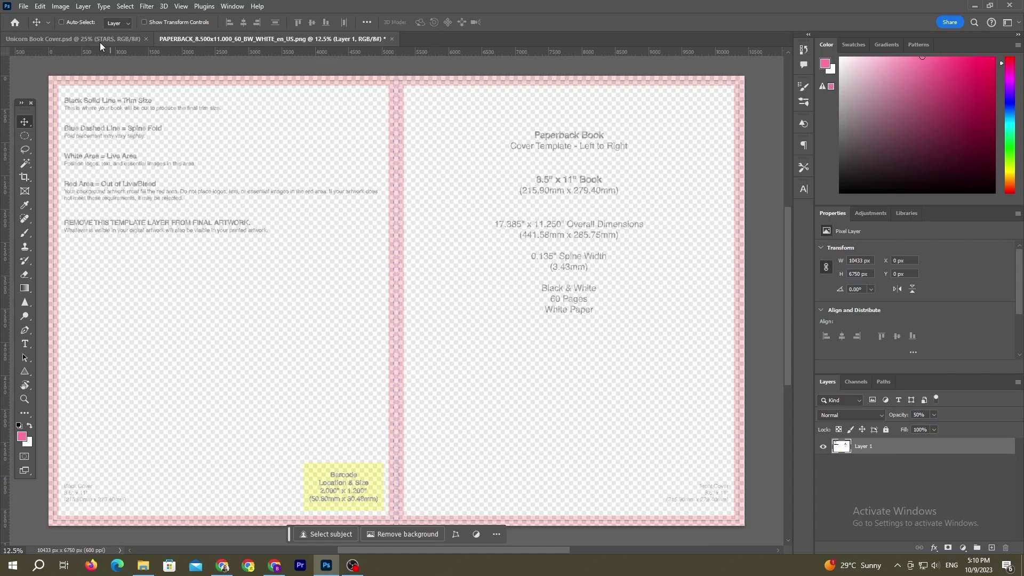
Step: Stamp the unicorn cover's visible layers into one merged layer and copy it into the paperback template
click(101, 43)
click(929, 448)
key(ctrl+alt+shift+e)
drag(394, 299, 458, 208)
Step: Scale the merged cover to fill the template's front cover half including bleed and place it beneath the template layer
key(ctrl+t)
drag(542, 297, 670, 455)
key(Return)
drag(919, 448, 907, 470)
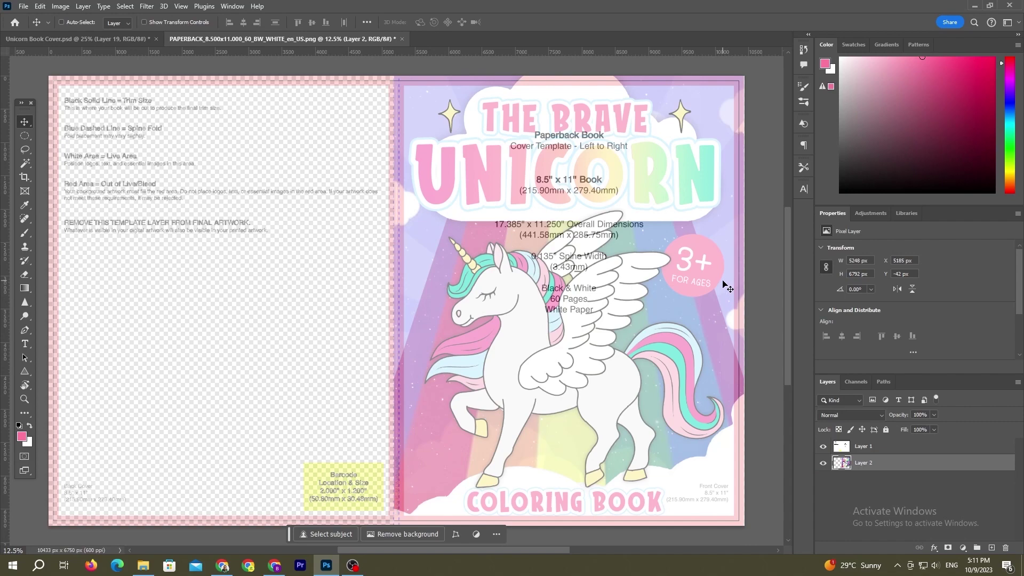
Step: Copy the BG group with the clouds and rainbow from the cover file onto the template's back cover half
key(ctrl+Tab)
drag(272, 175, 290, 229)
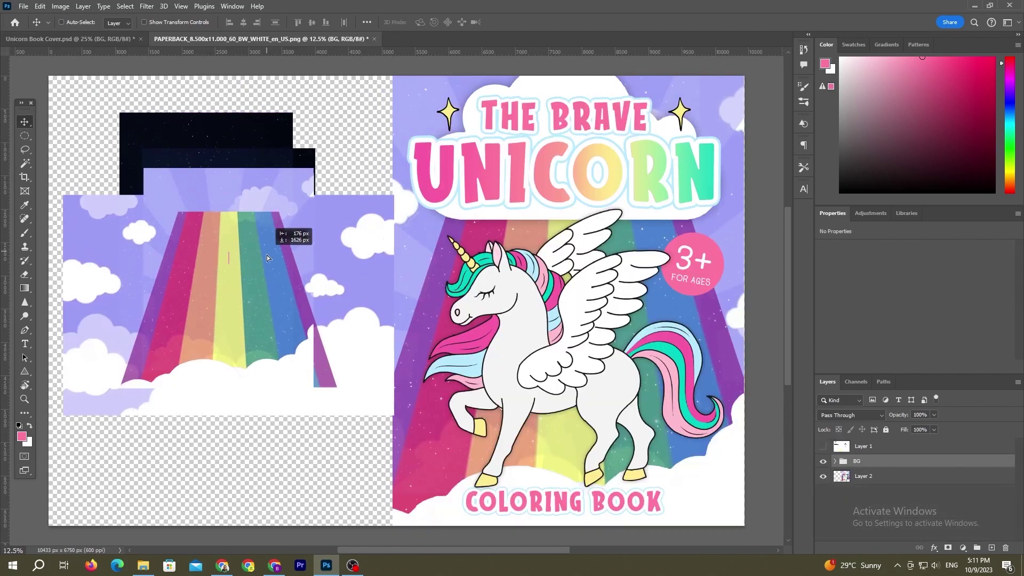
scroll(411, 297, down, 3)
drag(412, 297, 411, 269)
scroll(398, 270, up, 2)
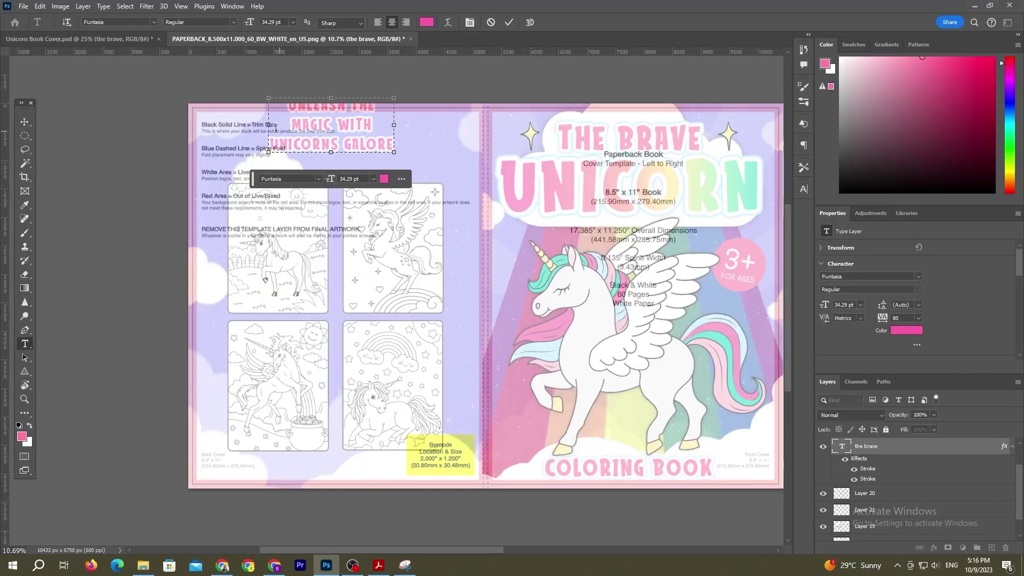
Step: Finish the "Unleash the Magic with Unicorns Galore" heading and move it down above the back cover's coloring page previews
key(ctrl+Return)
drag(347, 154, 368, 175)
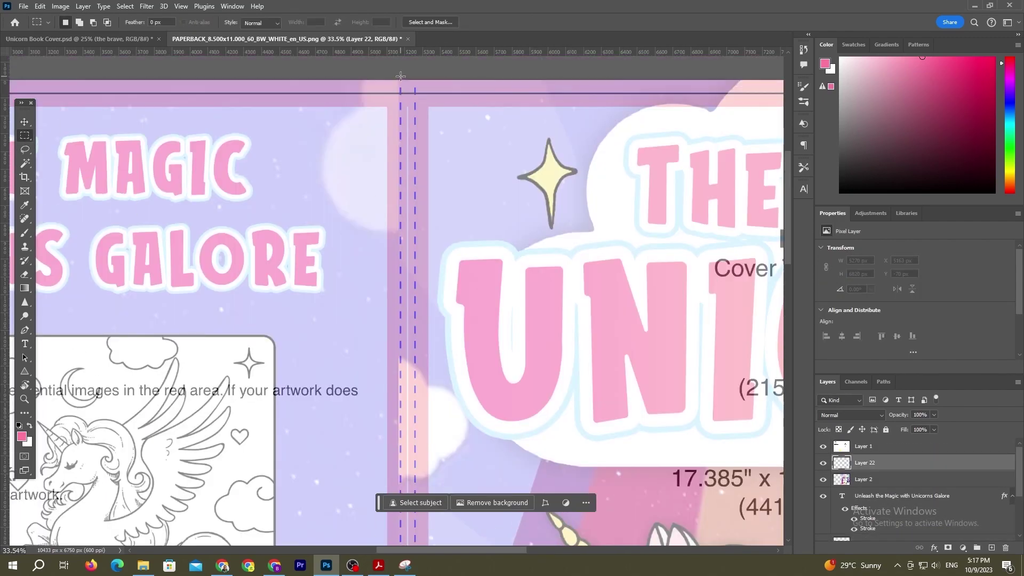
Step: Fill the spine between the dashed fold lines with a pink strip 82 px wide and select the front cover artwork for transforming
scroll(398, 299, down, 5)
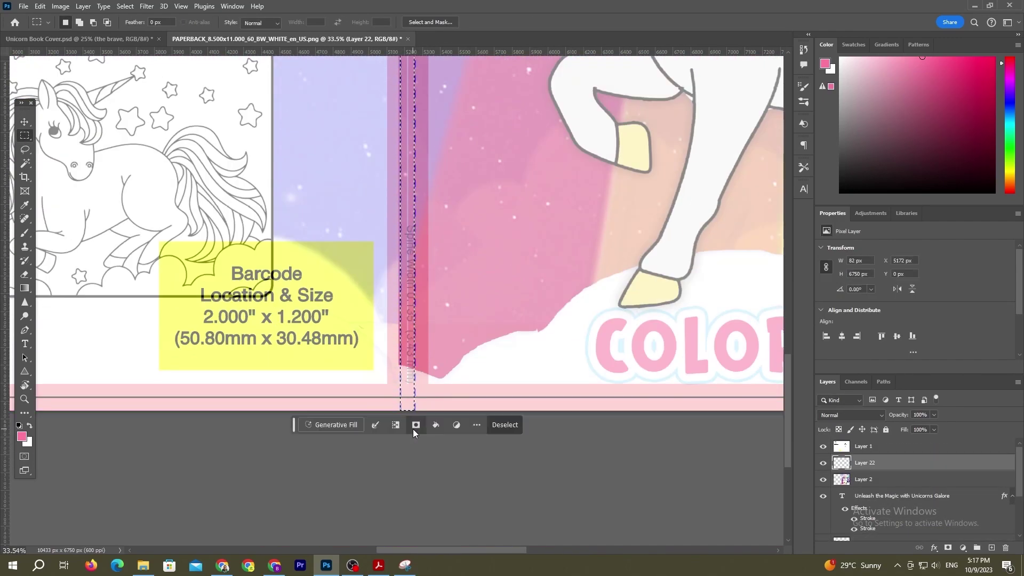
key(ctrl+0)
key(v)
key(alt+bracketleft)
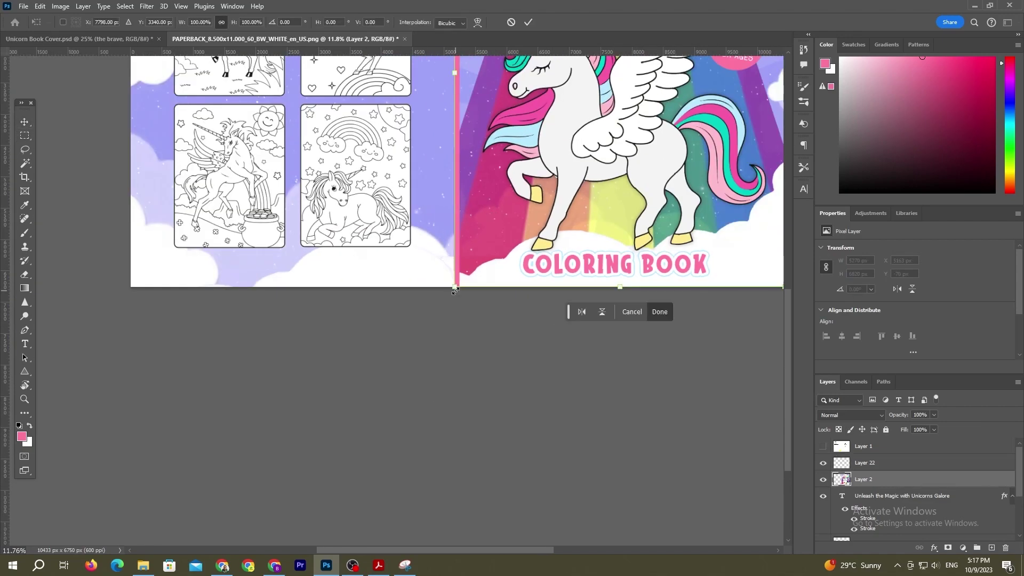